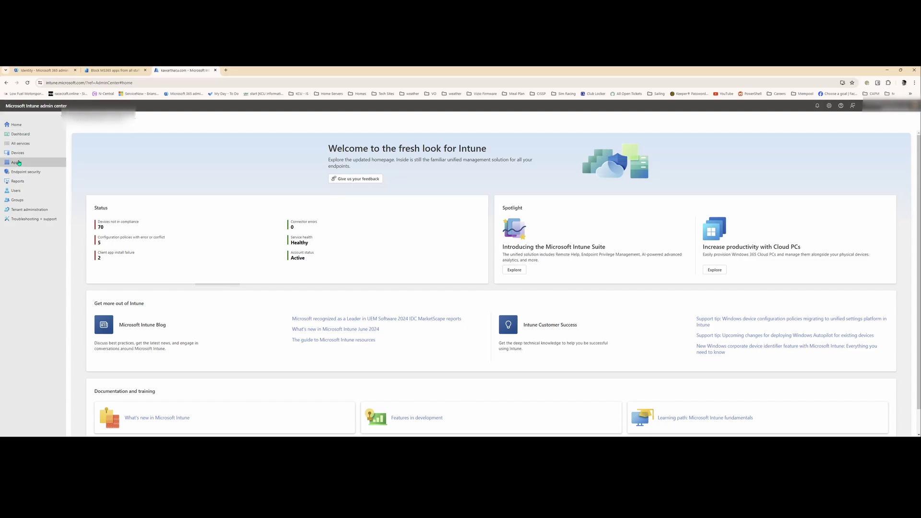
# Step: Go to Apps > App protection policies and open the BYOD Android policy's properties
pyautogui.click(19, 163)
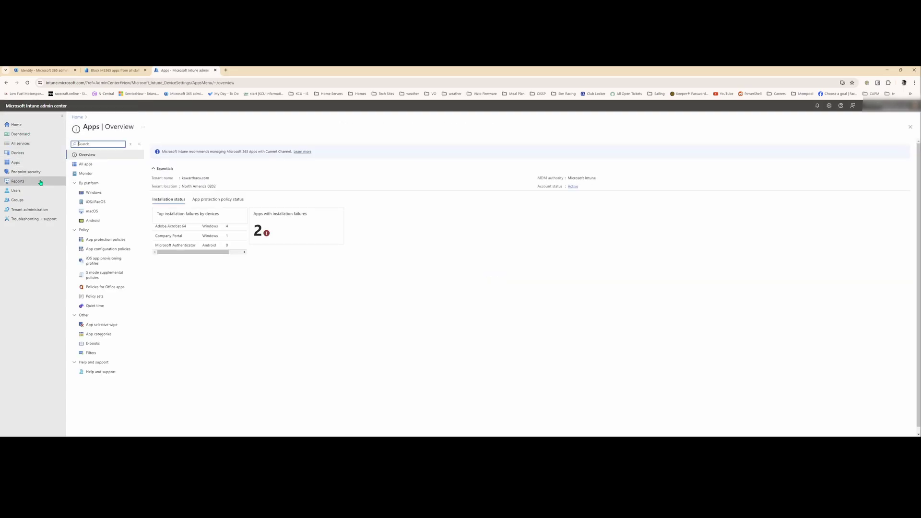
pyautogui.click(104, 241)
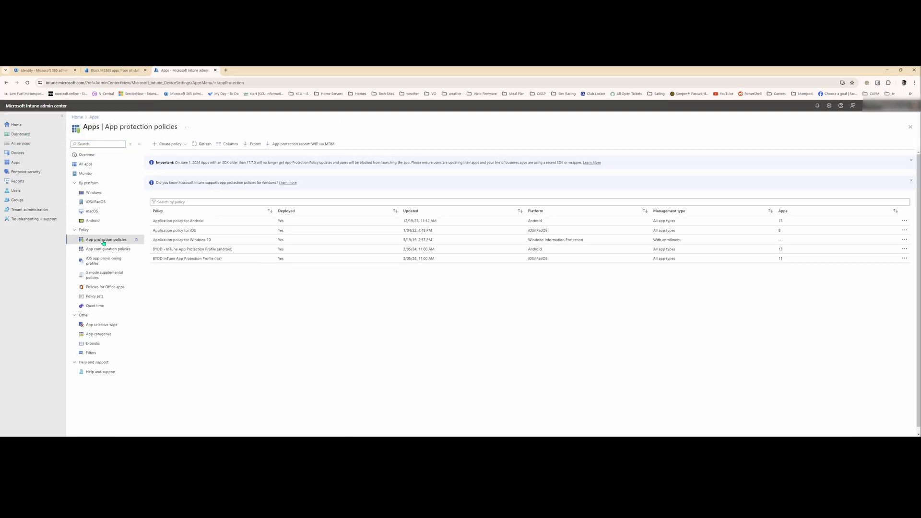
pyautogui.click(218, 250)
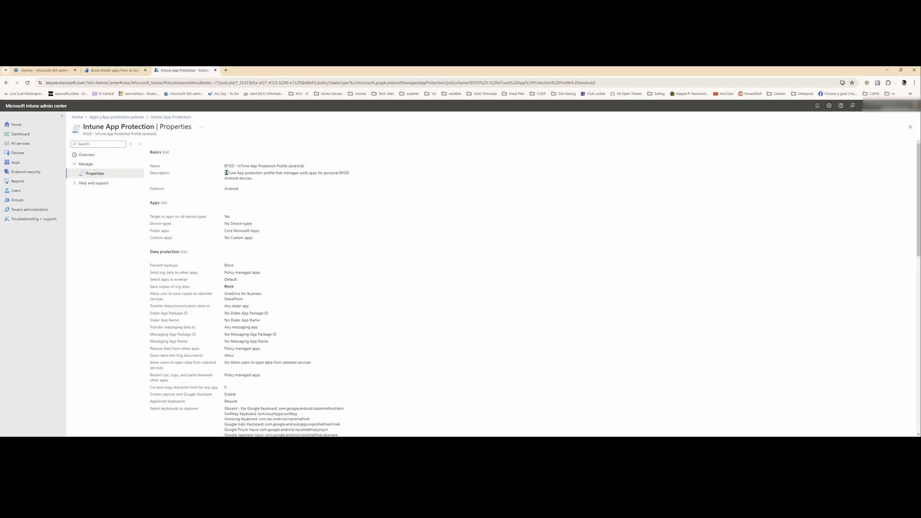
pyautogui.moveTo(225, 172); pyautogui.dragTo(249, 177)
pyautogui.click(257, 184)
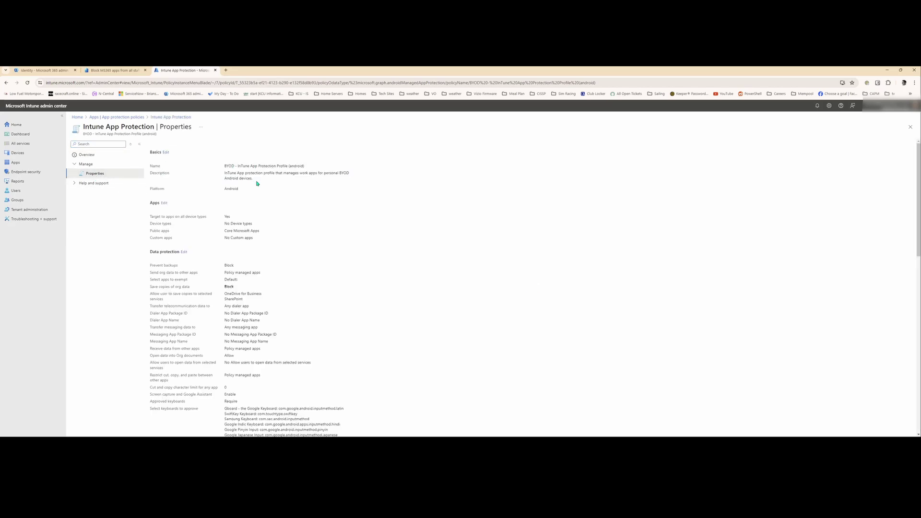
pyautogui.click(164, 203)
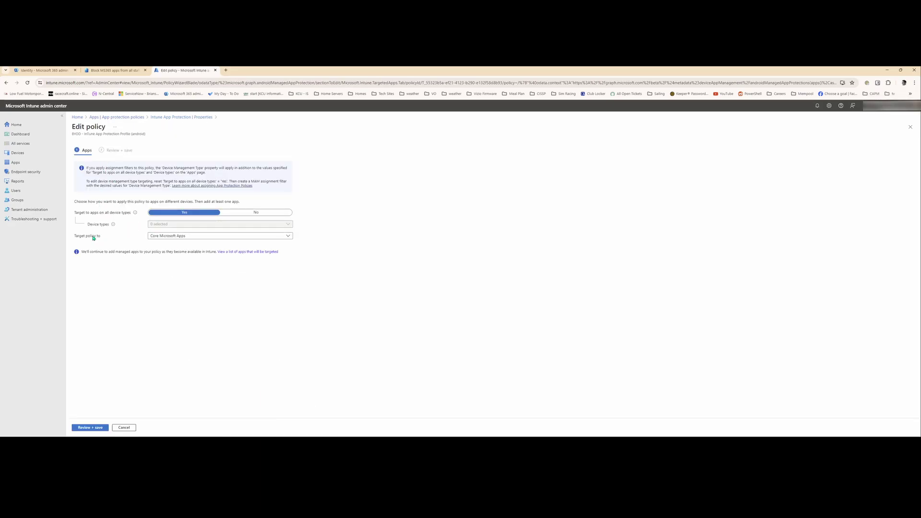
pyautogui.click(177, 237)
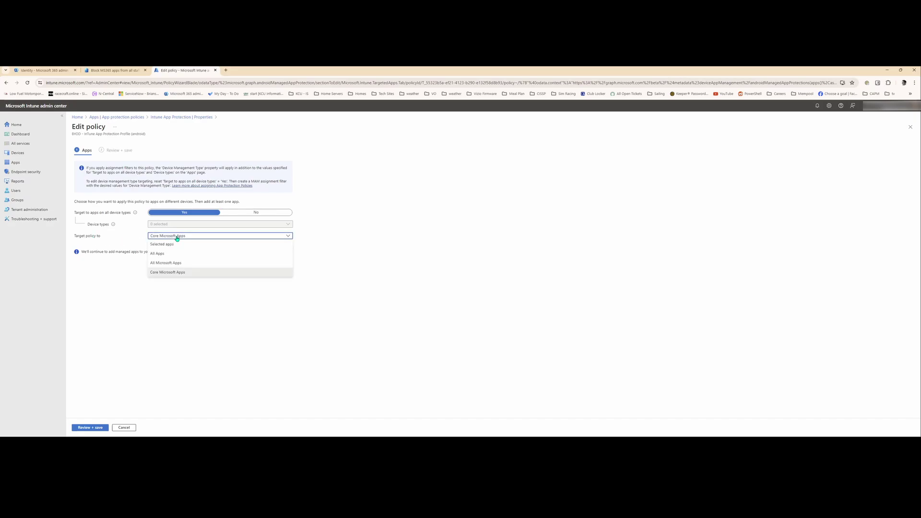
pyautogui.click(174, 274)
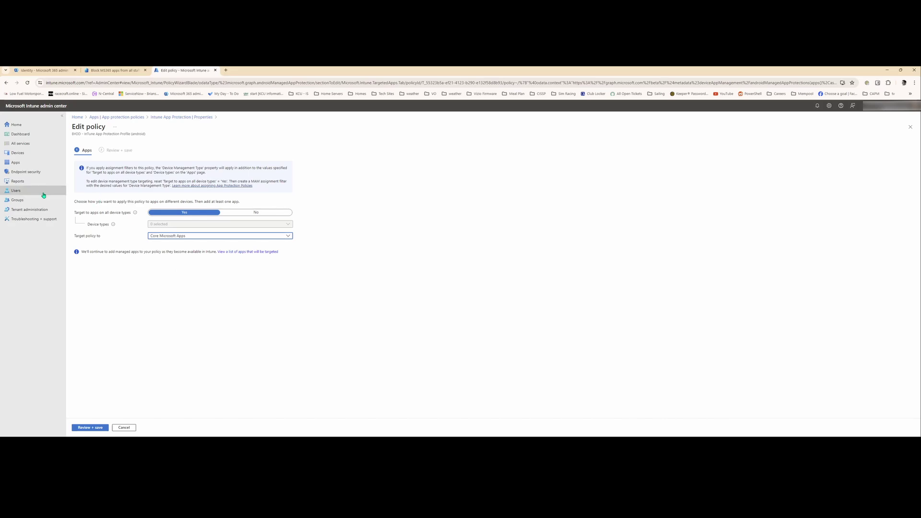
pyautogui.click(155, 236)
pyautogui.click(149, 287)
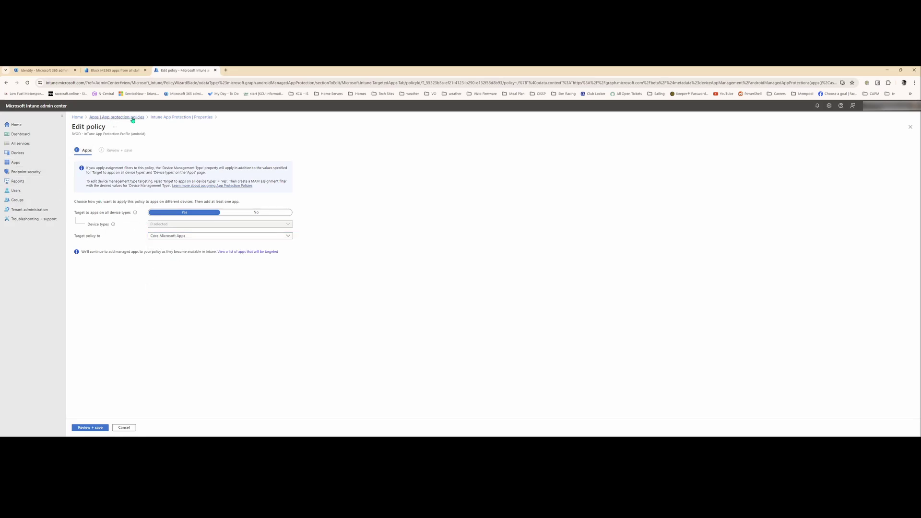
pyautogui.click(164, 118)
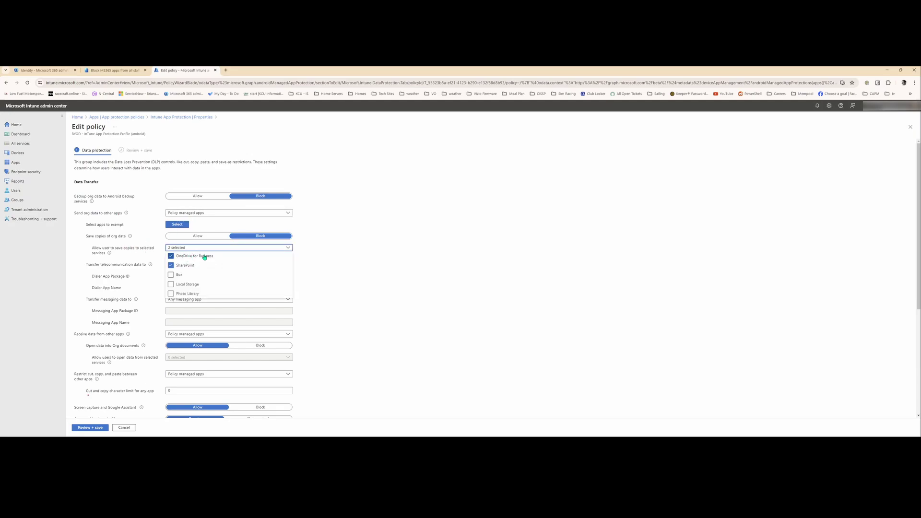
# Step: Close the allowed save-copies services list showing OneDrive for Business and SharePoint
pyautogui.click(373, 268)
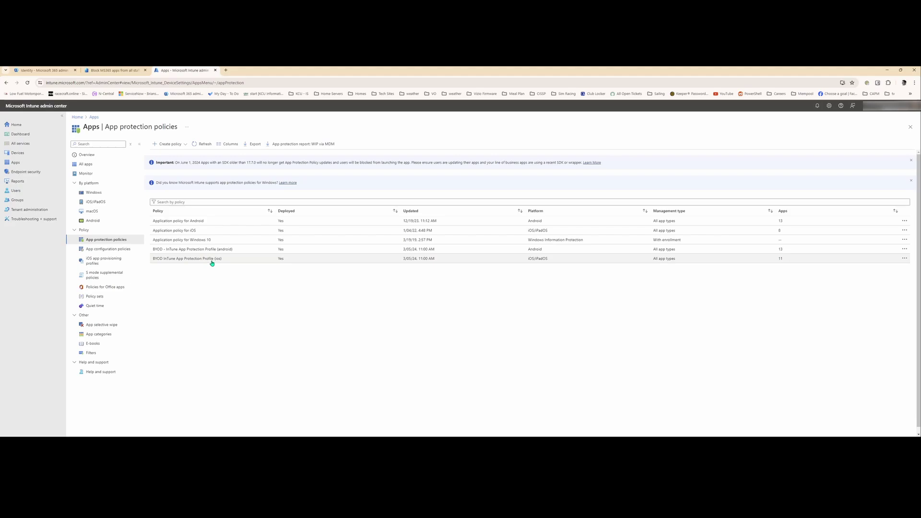
# Step: Open the BYOD iOS policy's properties and edit its Apps targeting, Core Microsoft Apps
pyautogui.click(212, 262)
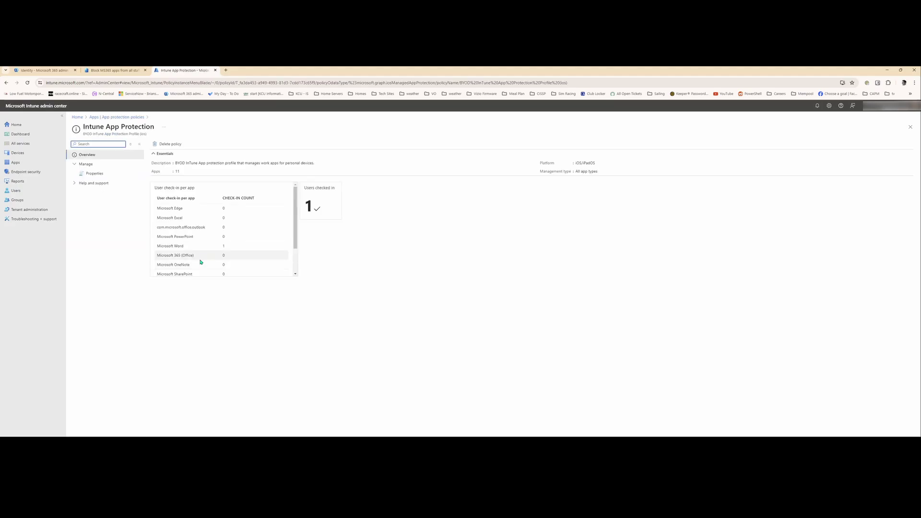
pyautogui.click(90, 175)
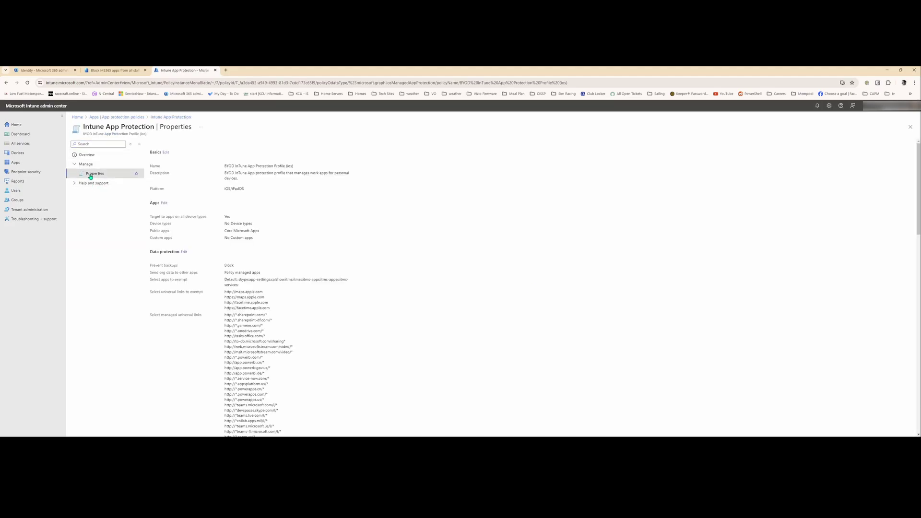
pyautogui.click(165, 203)
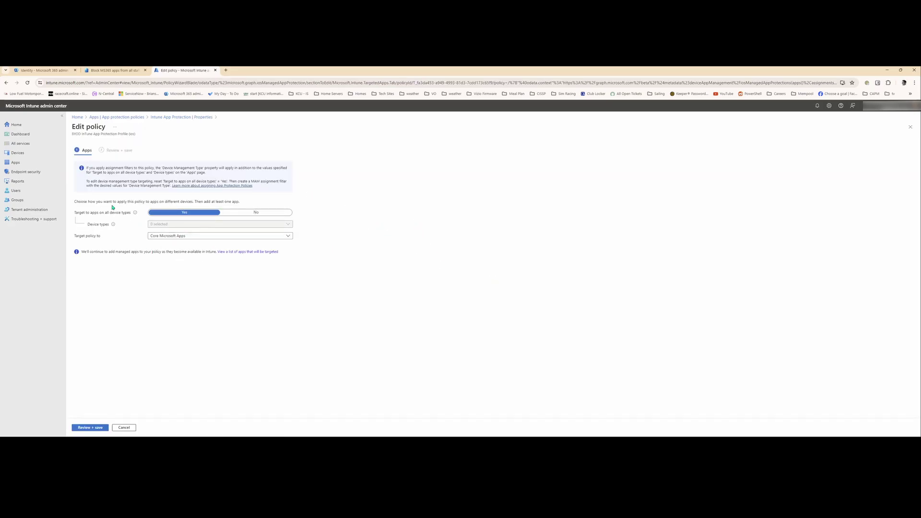
# Step: Edit the iOS policy's Data protection settings and review Encryption and Functionality options
pyautogui.click(175, 118)
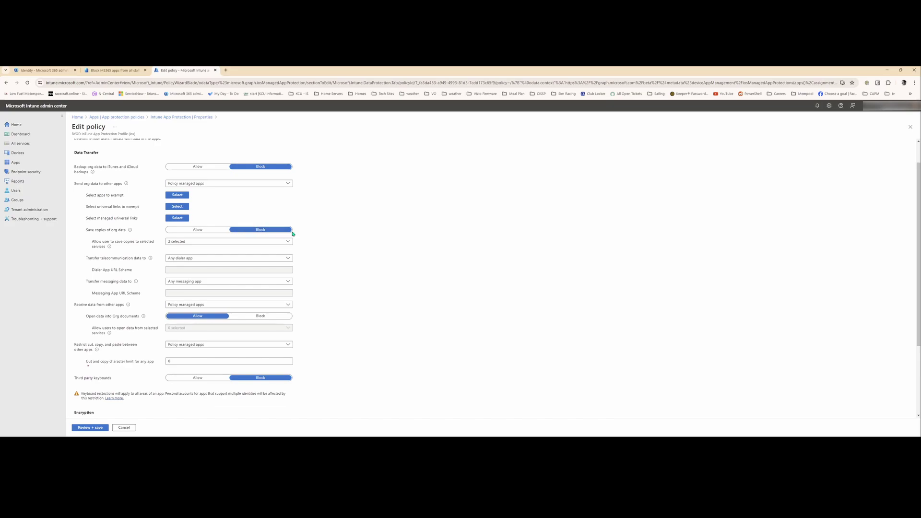
pyautogui.scroll(-2, 336, 250)
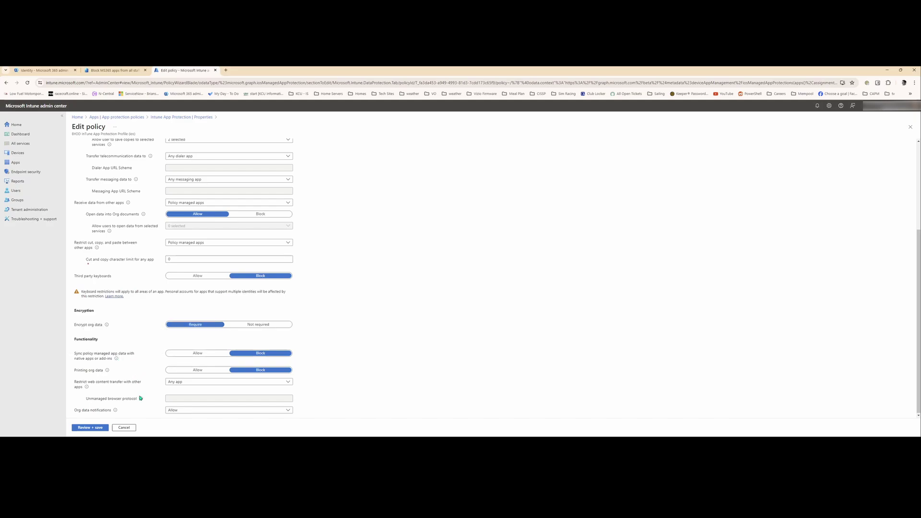
# Step: Switch to Entra Conditional Access policies and open the Block MS365 apps policy
pyautogui.moveTo(141, 399)
pyautogui.click(137, 117)
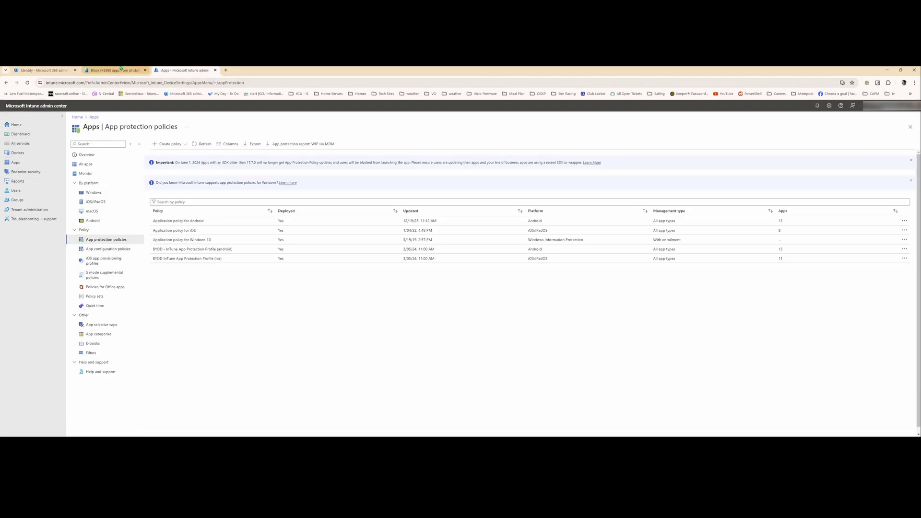
pyautogui.hotkey('ctrl', 'w')
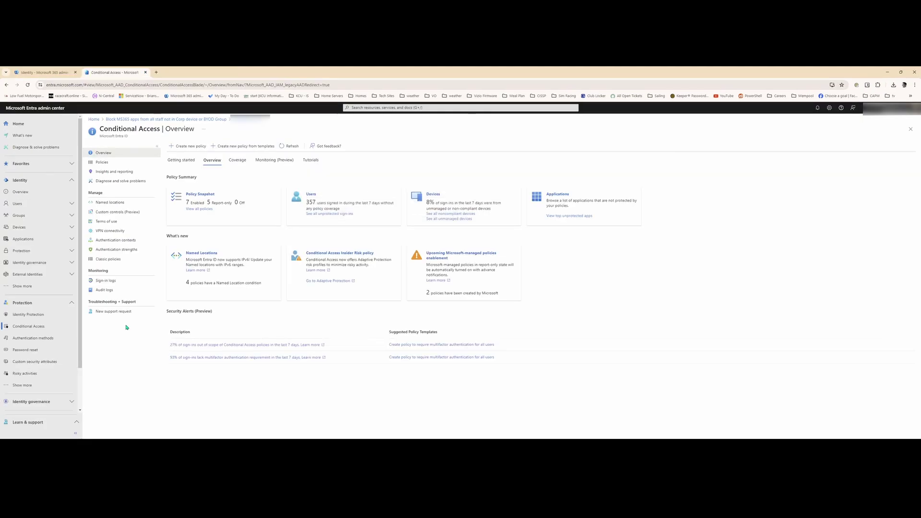
pyautogui.click(111, 161)
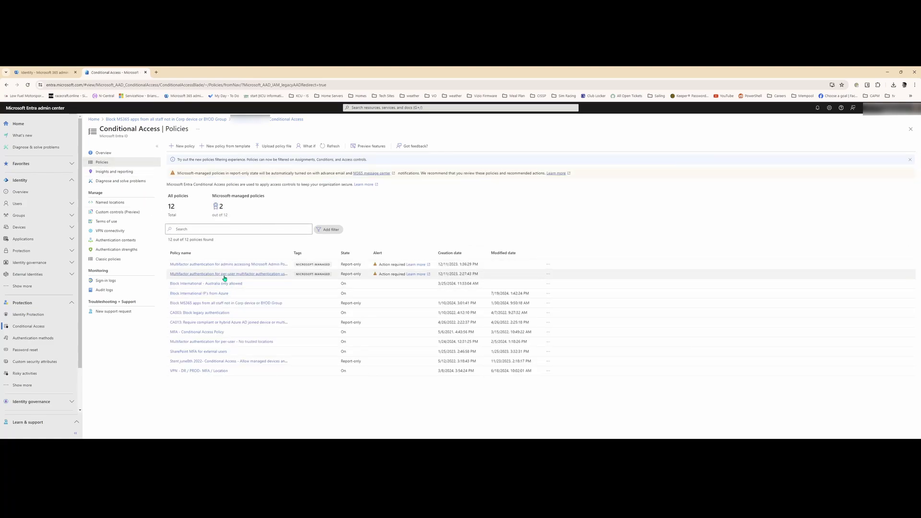
pyautogui.click(212, 303)
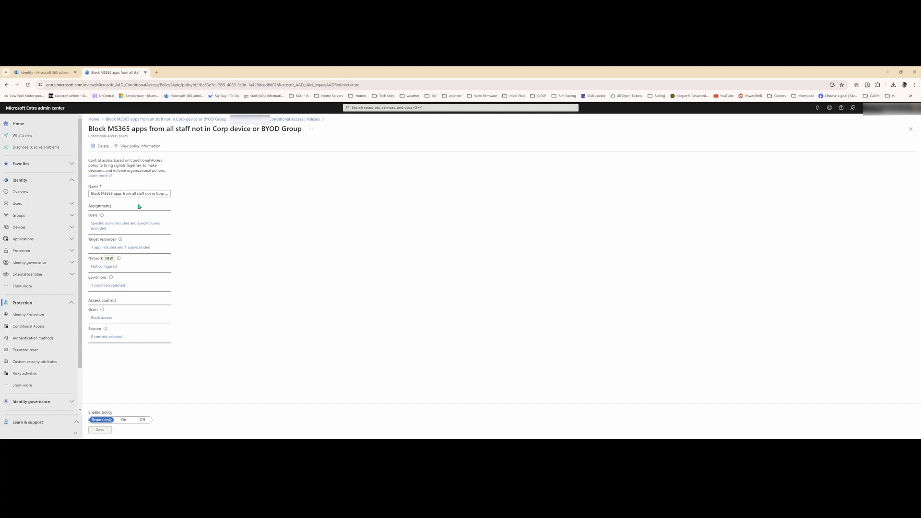
# Step: Review the policy's included and excluded users, Block access grant, and Office 365 target
pyautogui.click(116, 225)
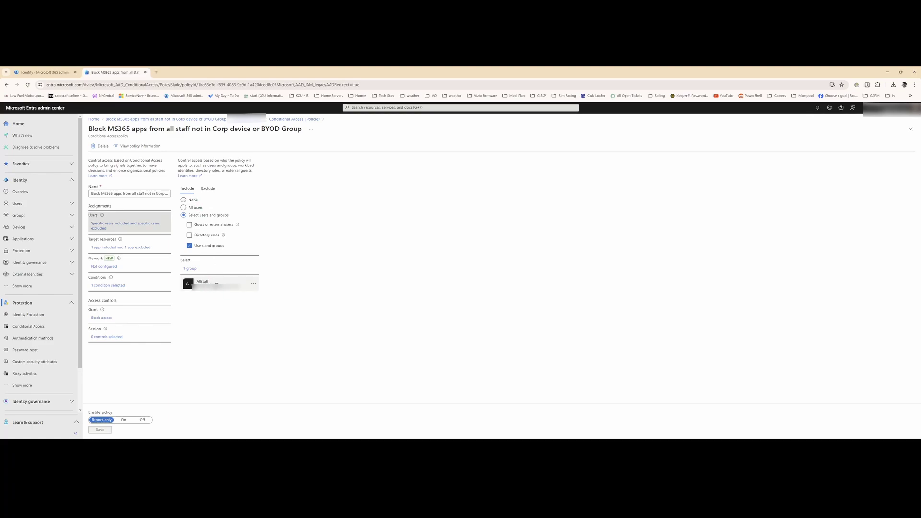
pyautogui.click(213, 189)
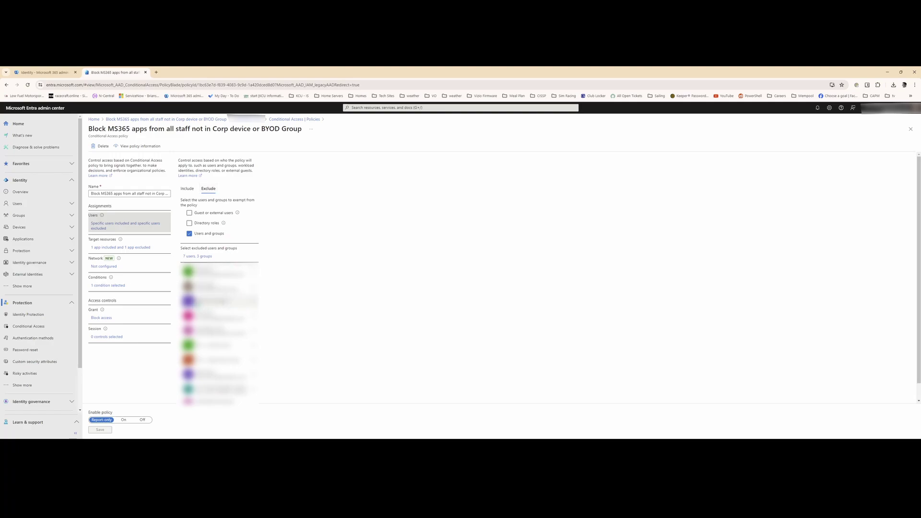
pyautogui.click(102, 319)
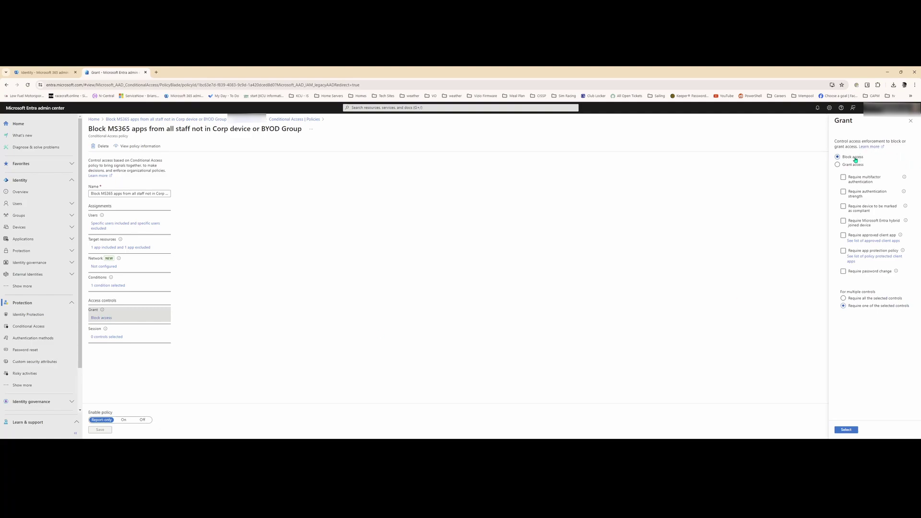
pyautogui.click(113, 247)
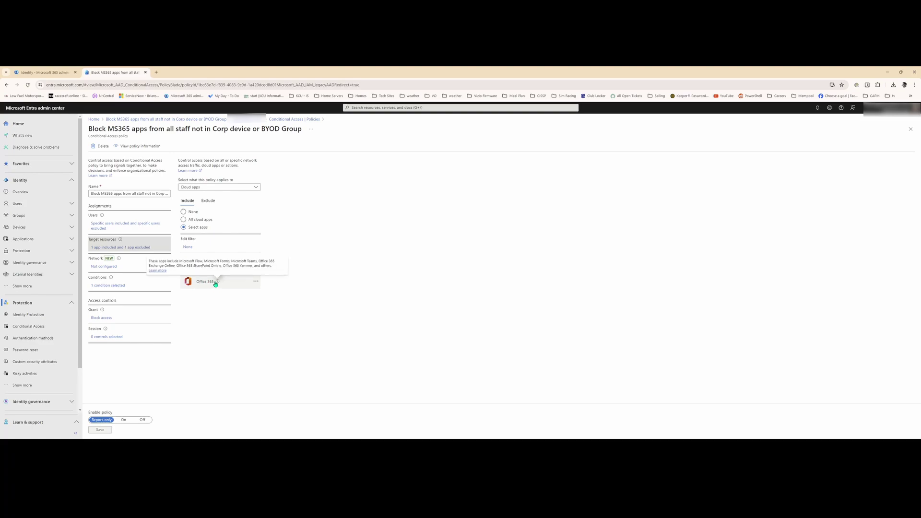
# Step: Inspect the policy's Client apps condition and recheck its Block access grant
pyautogui.click(117, 286)
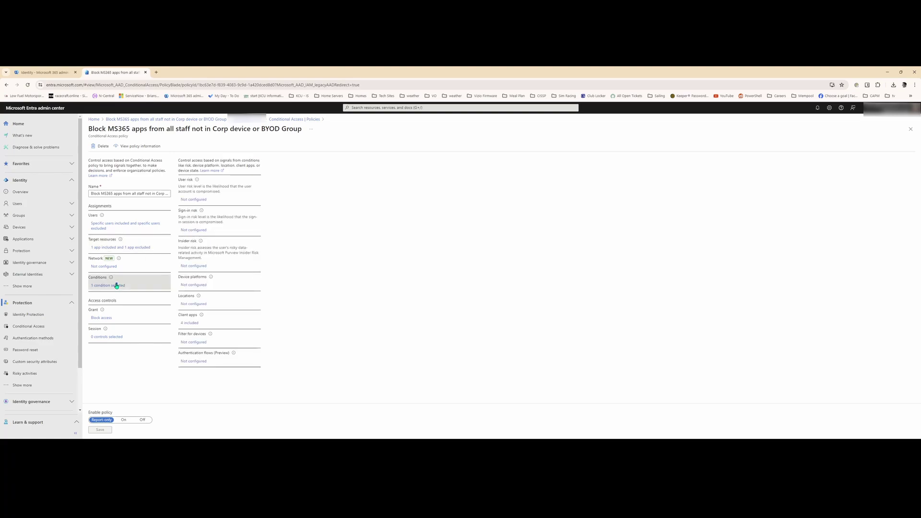
pyautogui.click(191, 323)
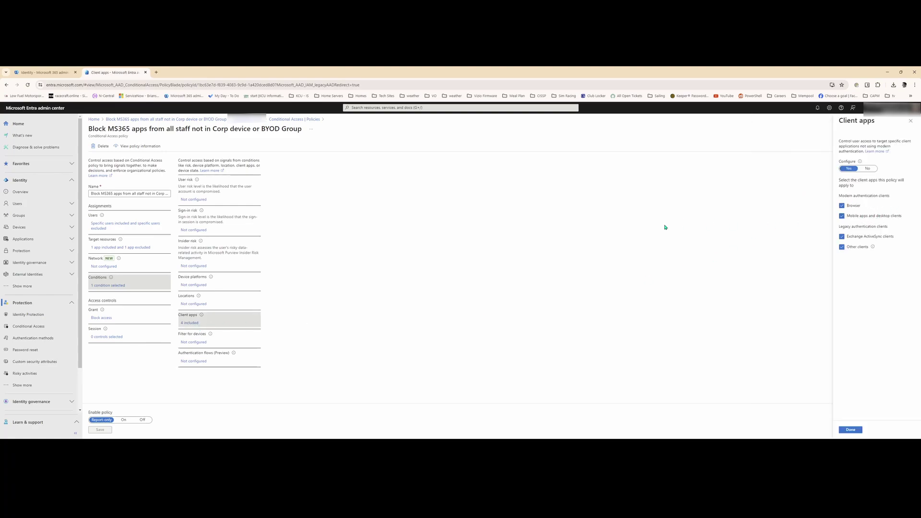
pyautogui.click(101, 319)
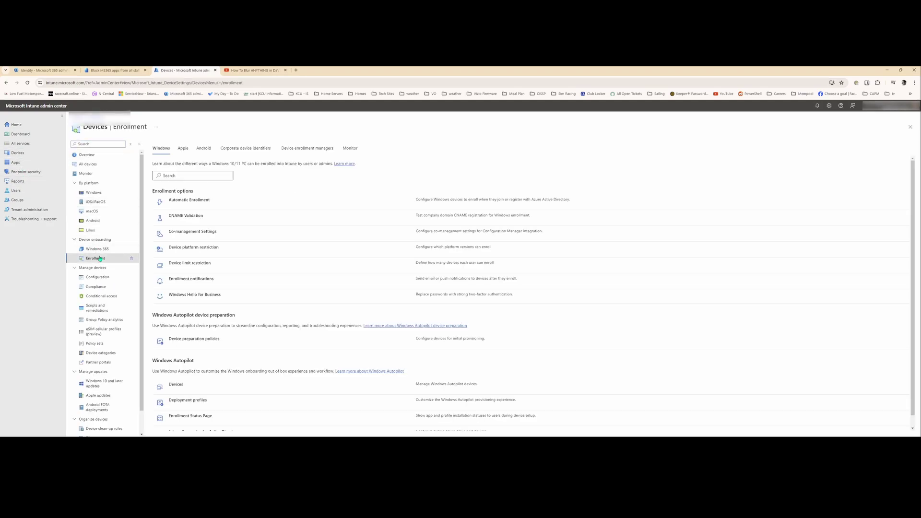
# Step: Open the BYOD Device limit restriction's properties and edit its device limit of 3
pyautogui.click(202, 264)
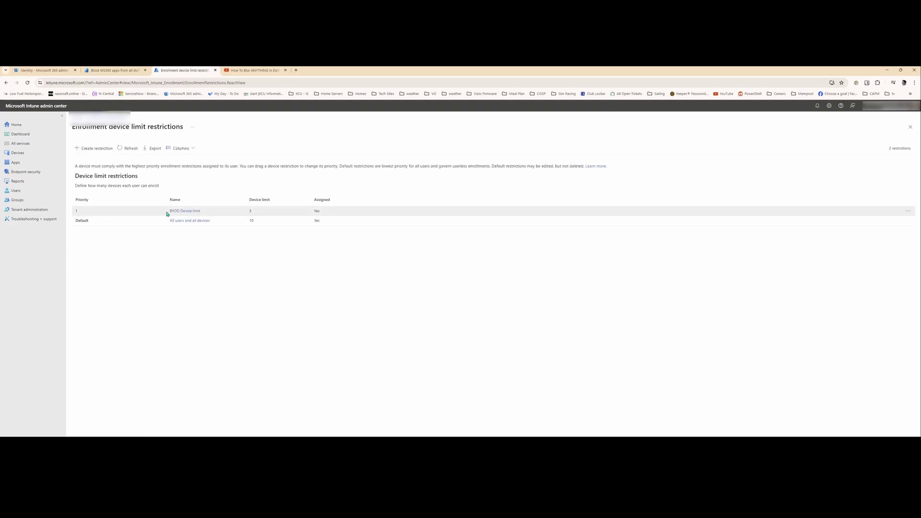
pyautogui.click(191, 212)
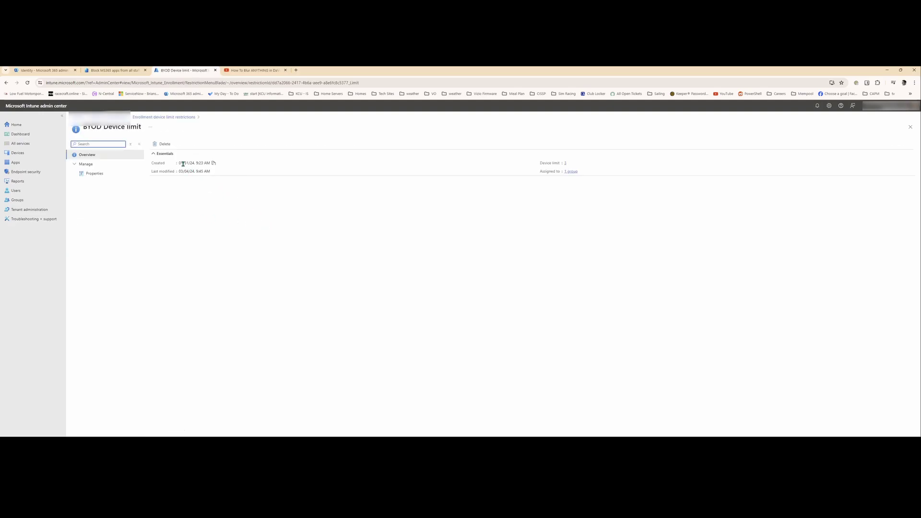
pyautogui.click(95, 173)
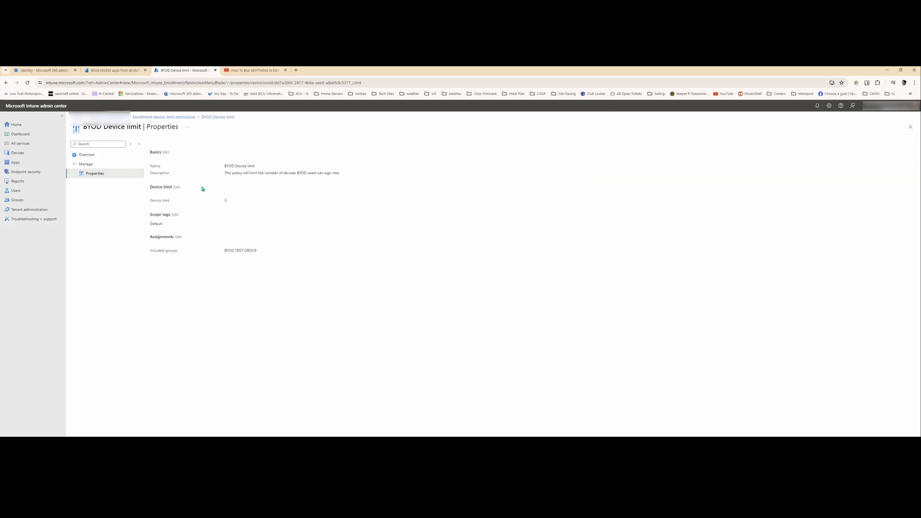
pyautogui.doubleClick(225, 201)
pyautogui.click(177, 187)
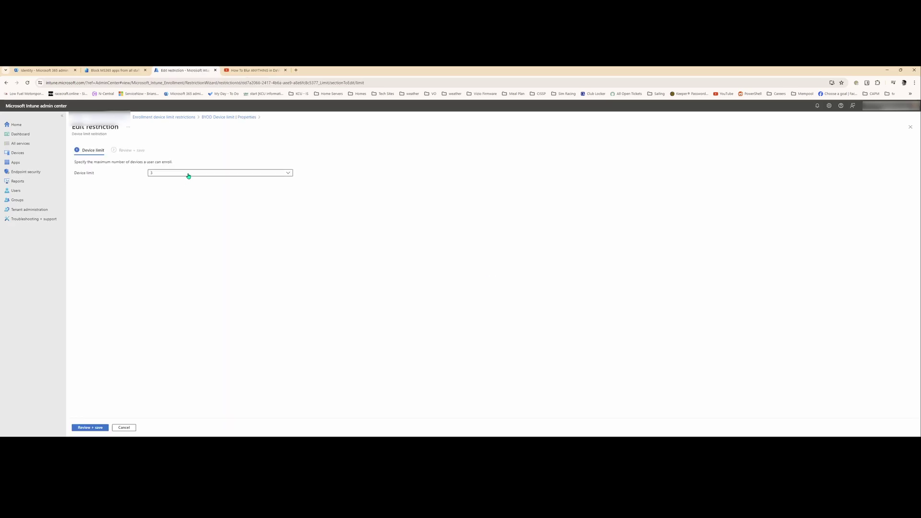